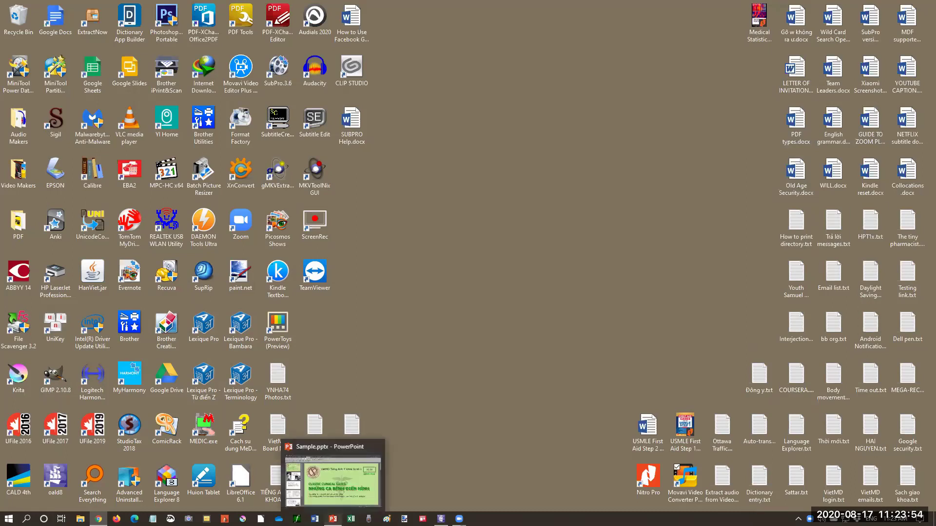
Step: Restore the Sample.pptx PowerPoint window from the taskbar
left_click(333, 519)
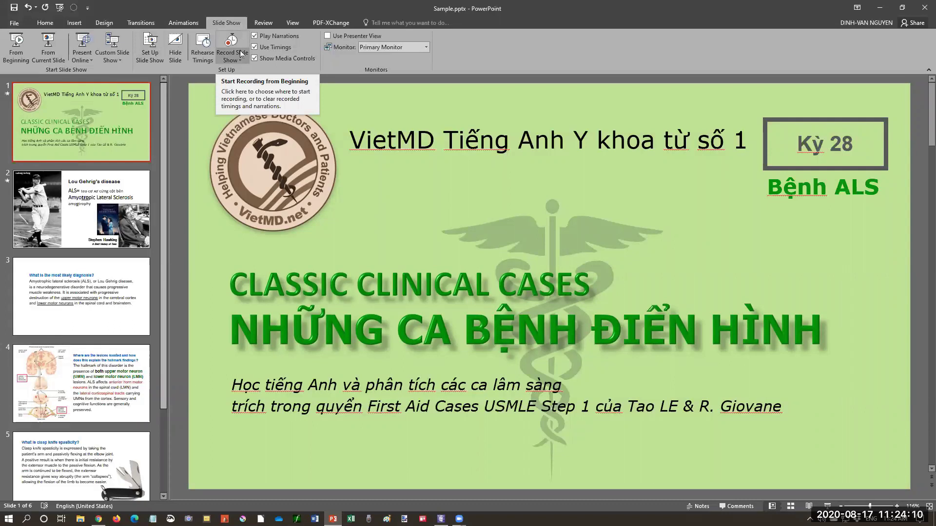
Step: Choose Record Slide Show > Start Recording from Beginning on the Slide Show tab
left_click(240, 50)
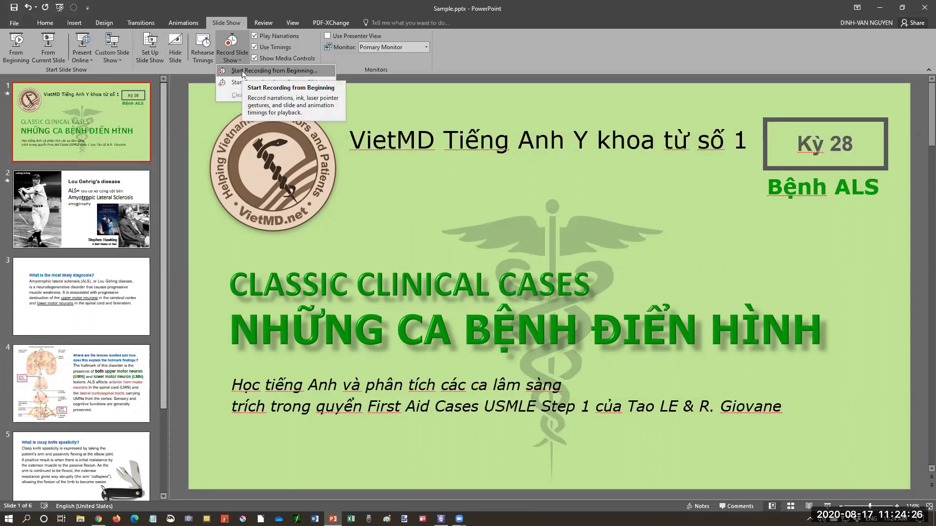
left_click(242, 71)
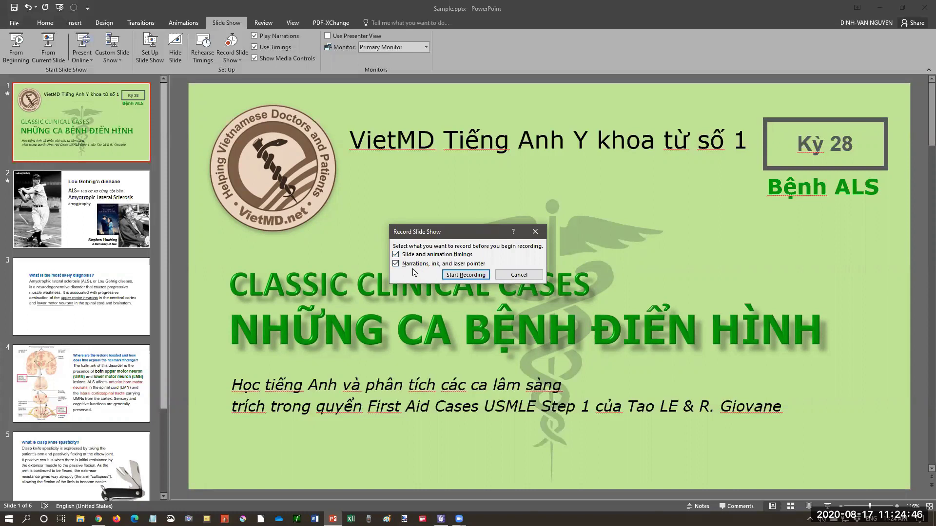
Step: Start recording the slide show on the 'Classic Clinical Cases' title slide
left_click(459, 279)
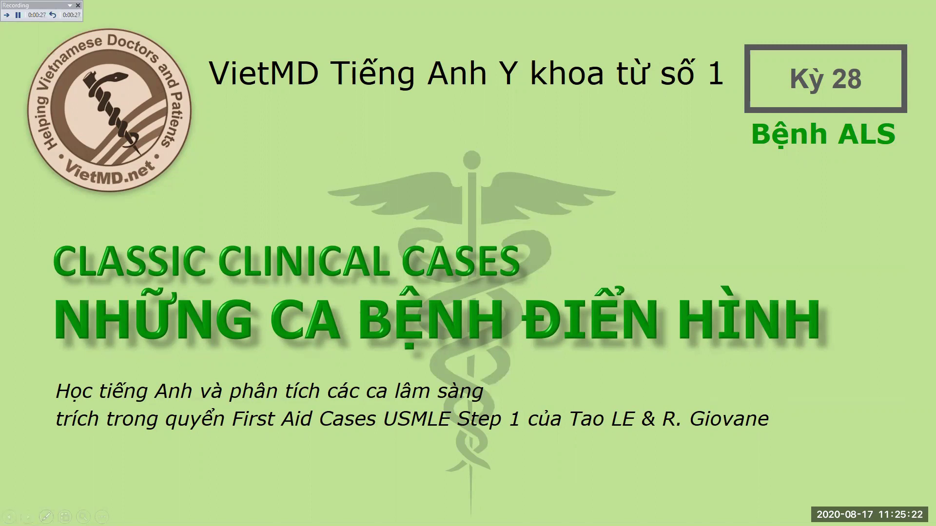
Step: Switch the slide show pointer to the Laser Pointer during recording
left_click(46, 517)
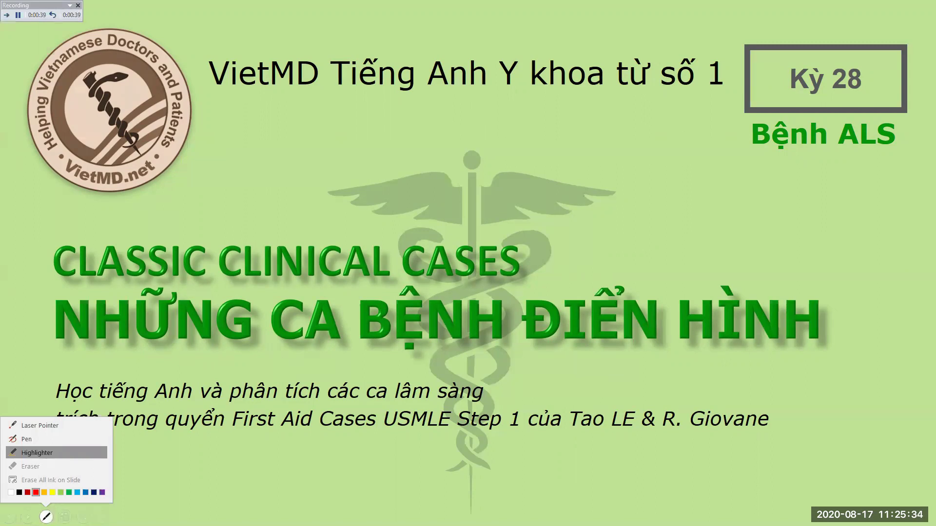
left_click(43, 426)
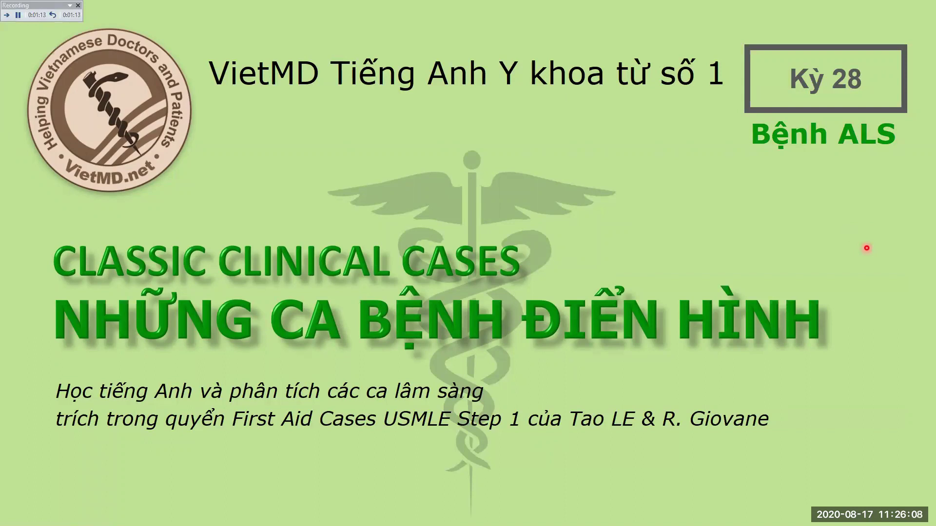
Step: Advance through the Lou Gehrig's disease, diagnosis, lesion location and clasp knife slides to the stop-recording slide
key("Right")
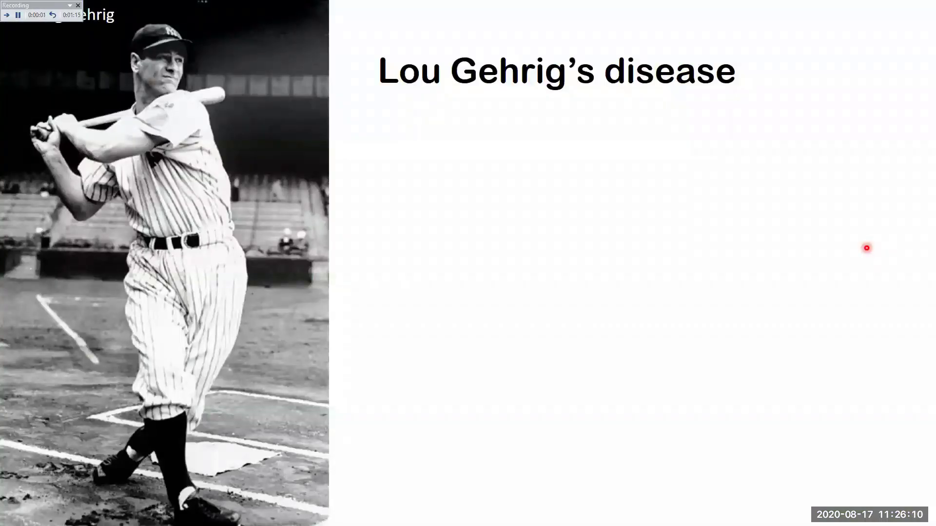
key("Right")
key("Right")
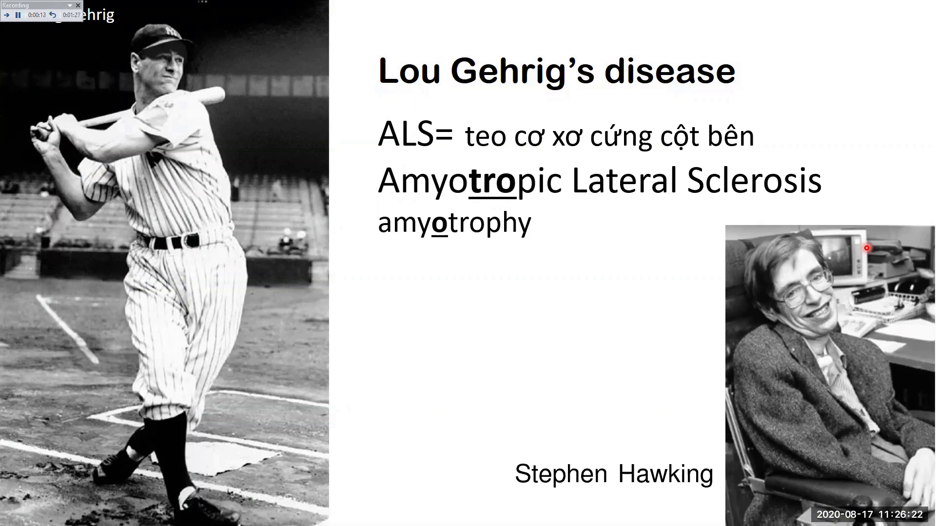
key("Right")
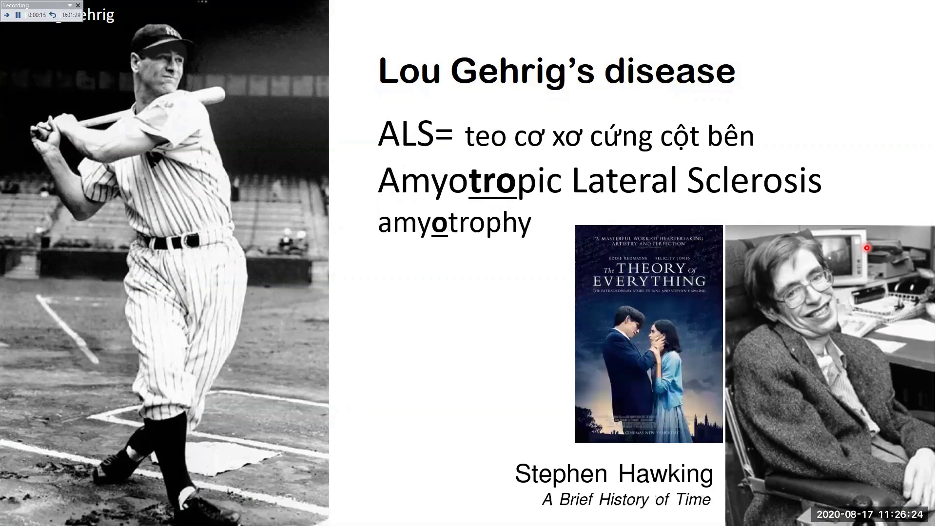
key("Right")
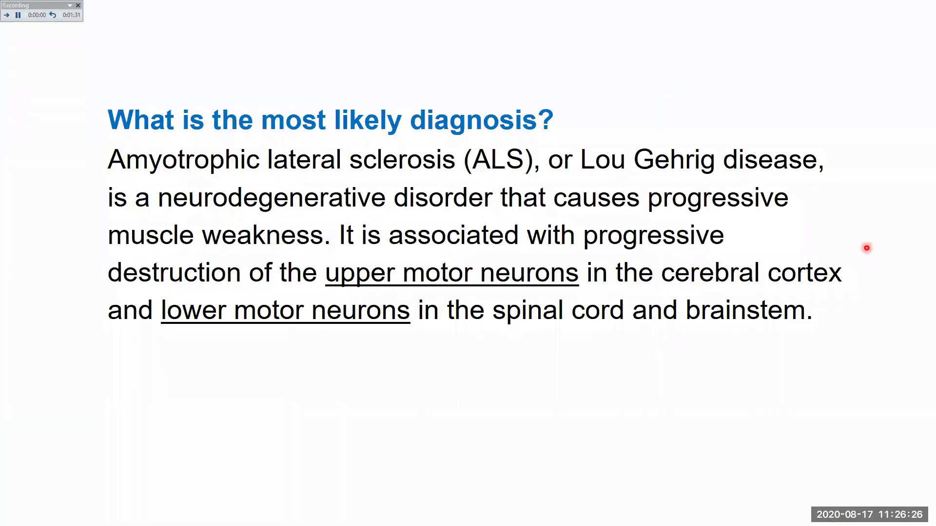
key("Right")
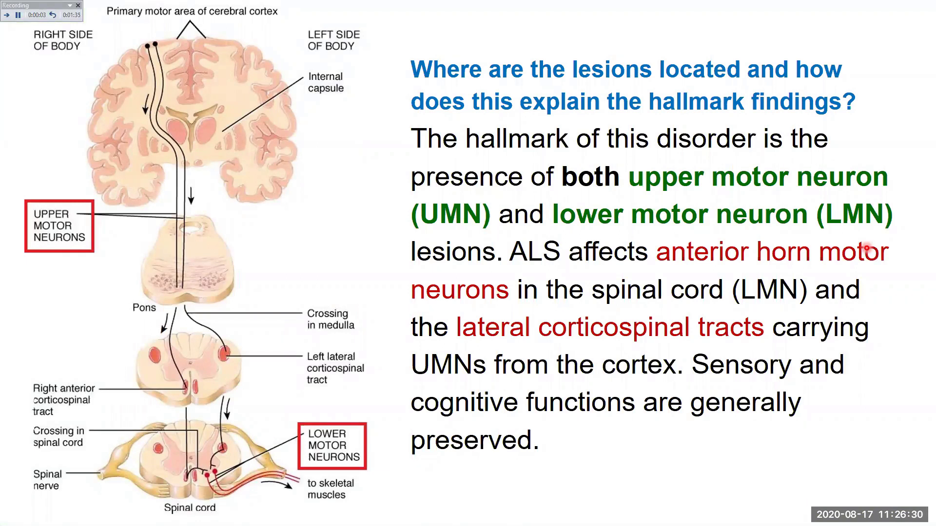
key("Right")
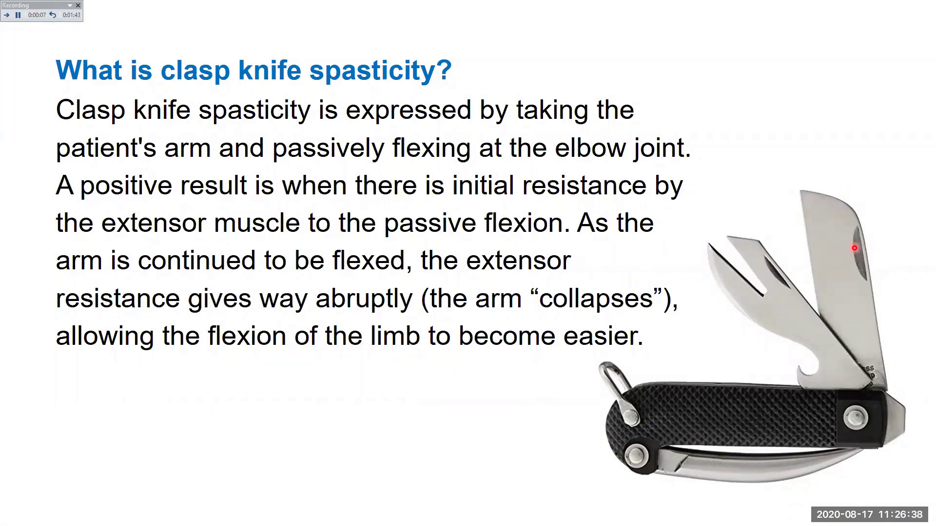
key("Right")
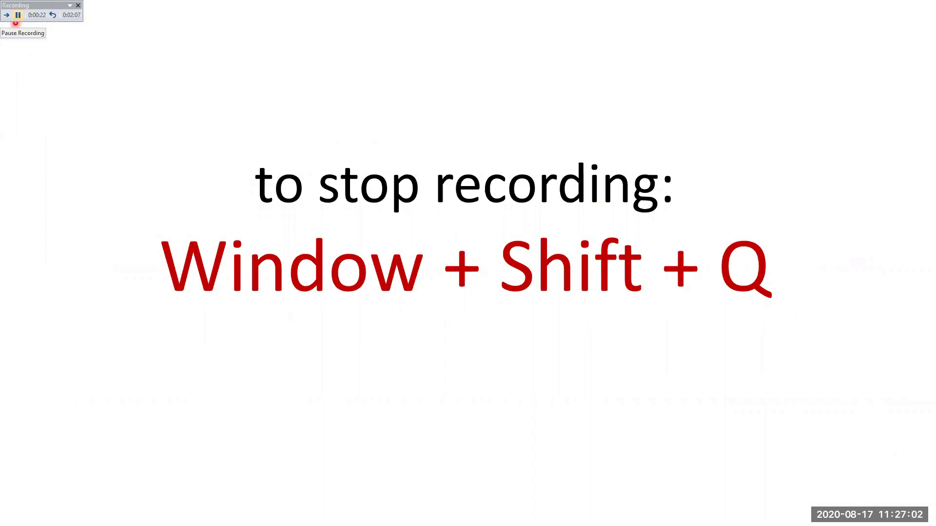
Step: Pause and end the slide show recording, returning to Normal view
left_click(18, 16)
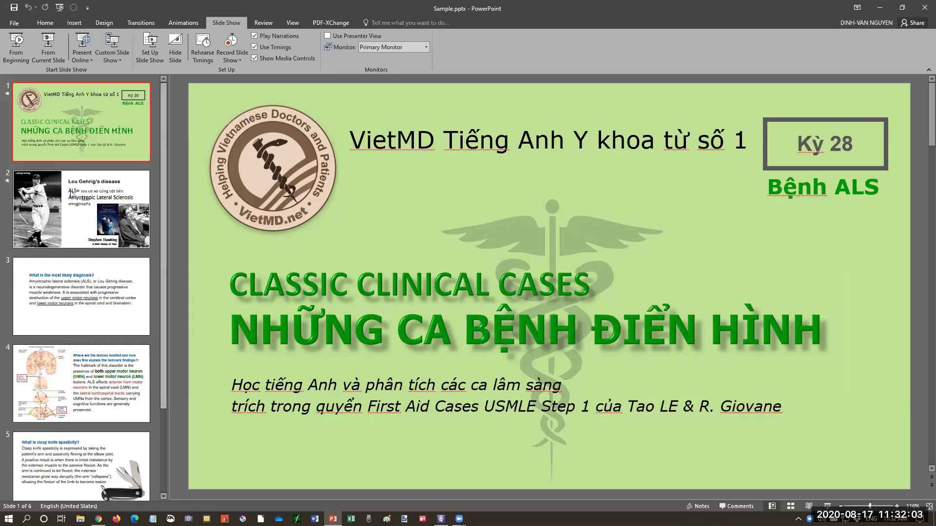
Step: Go to Save As in the File backstage
left_click(14, 25)
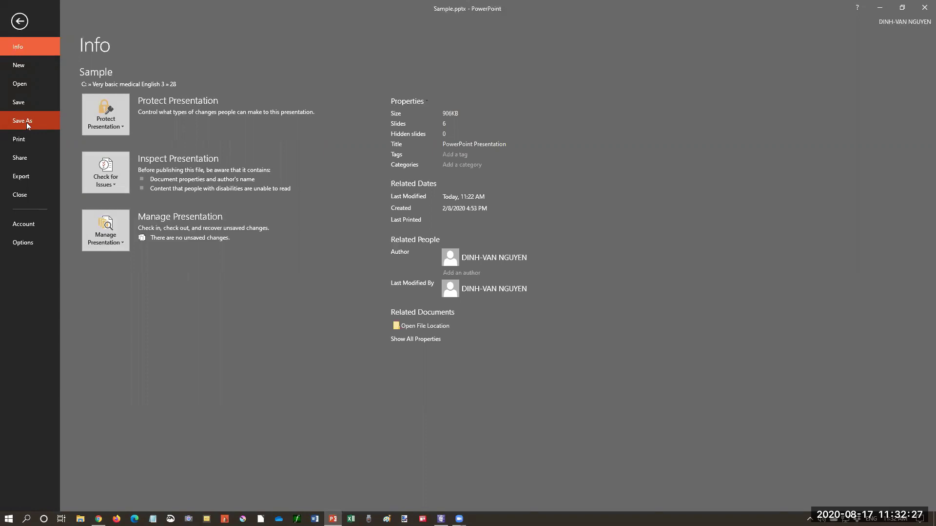
left_click(26, 122)
Step: Try MPEG-4 Video (*.mp4) as the save type, then cancel without saving and return to editing
left_click(267, 98)
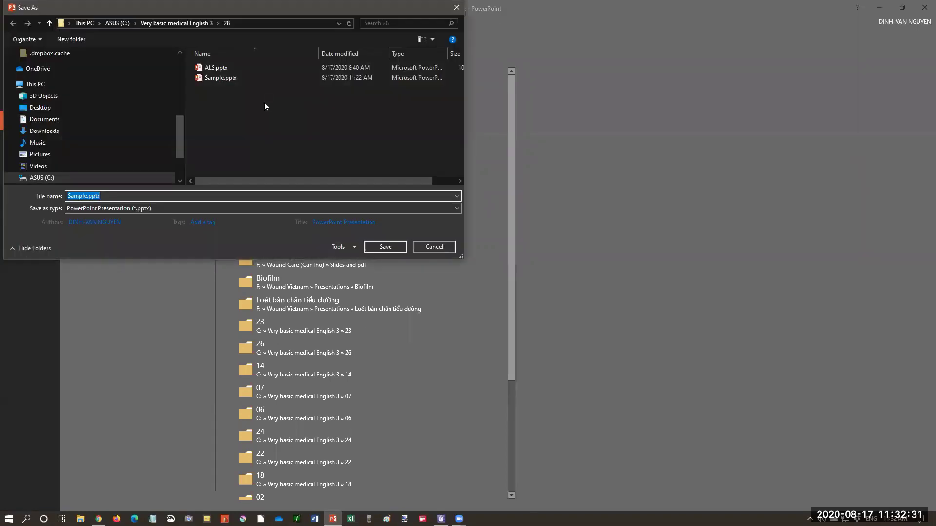
left_click(455, 209)
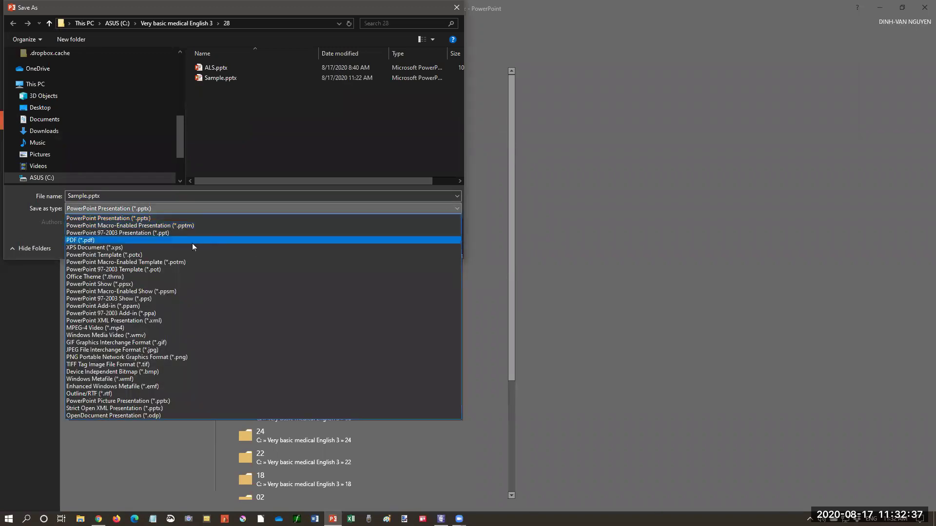
left_click(124, 331)
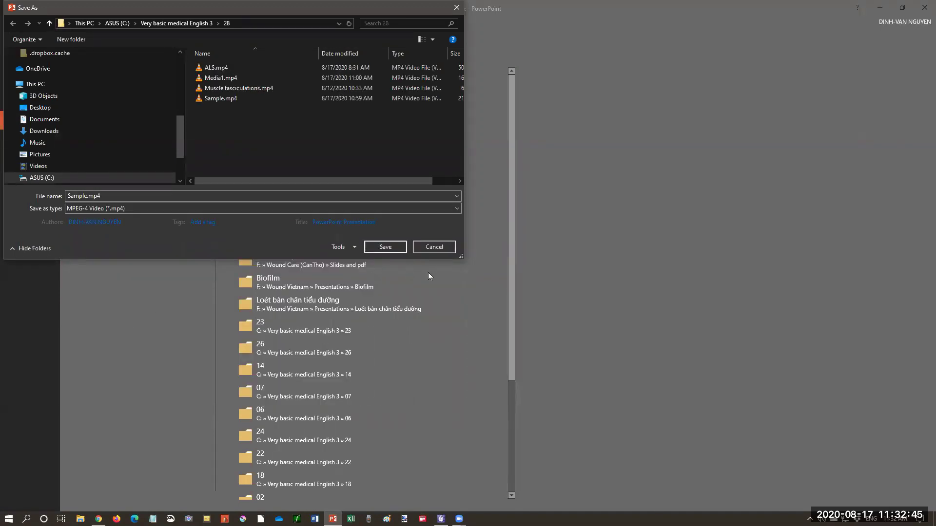
left_click(443, 247)
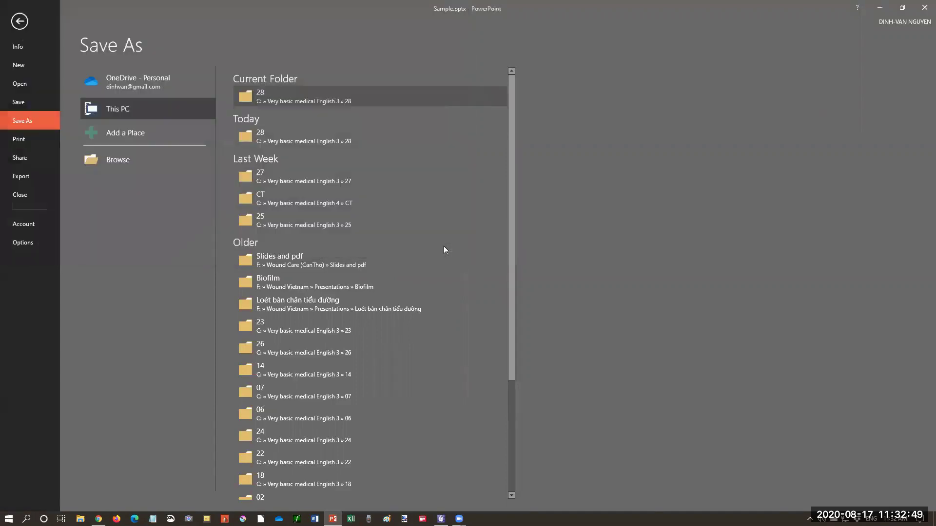
left_click(13, 23)
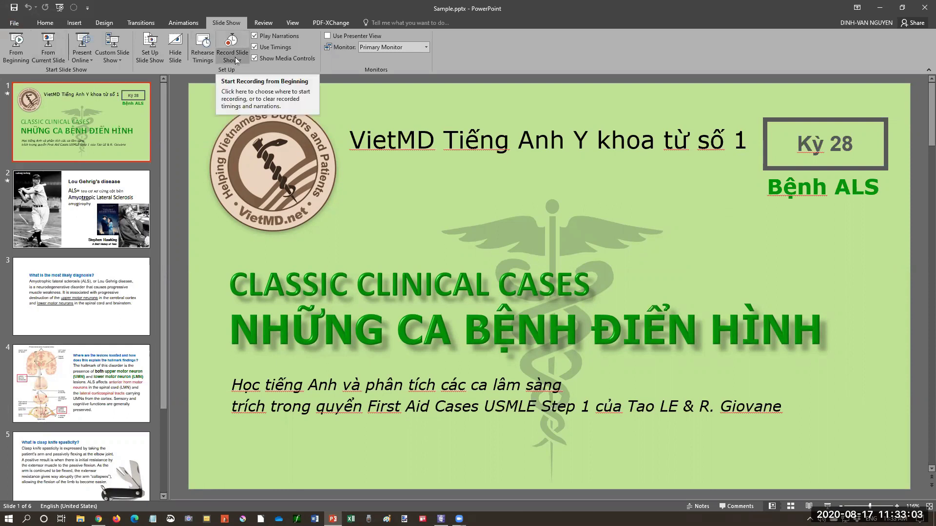
Step: Launch Screen Recording from the Insert tab and outline the capture area from the top-left corner
left_click(76, 23)
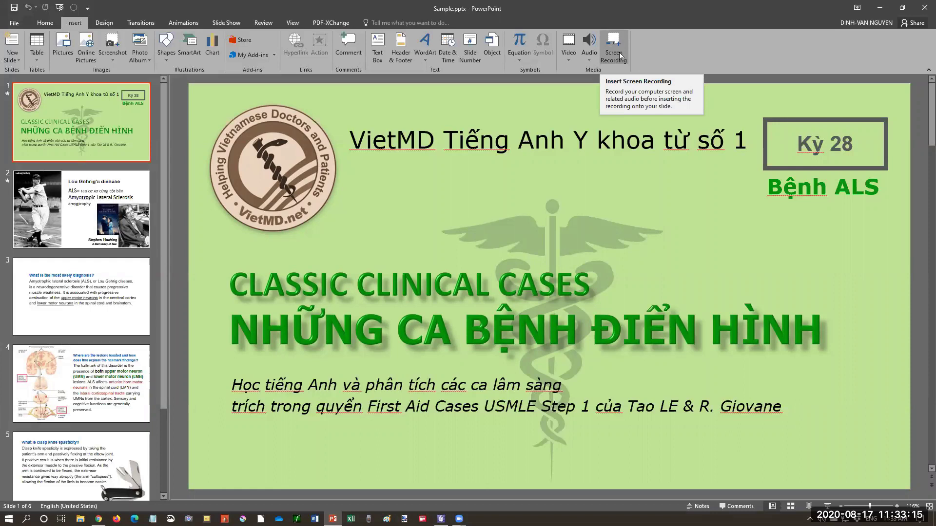
left_click(619, 52)
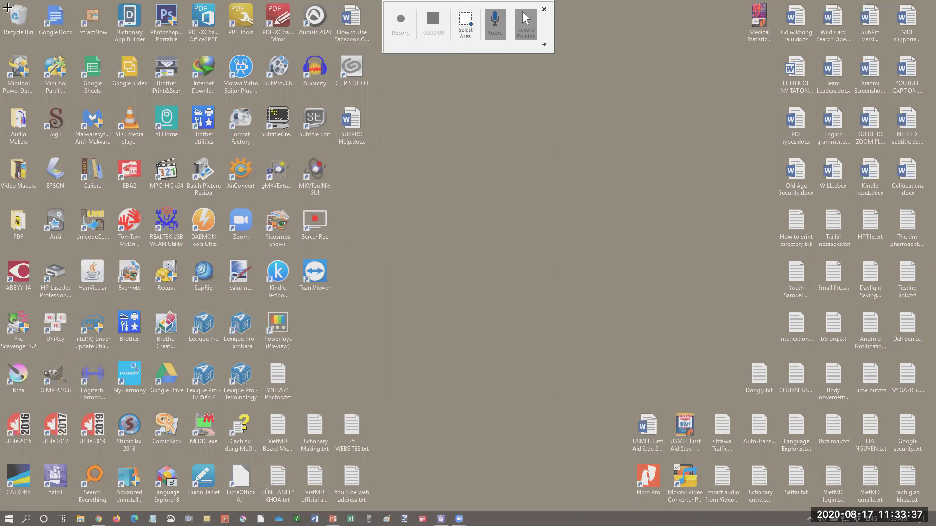
mouse_move(8, 7)
left_mouse_down()
mouse_move(786, 459)
mouse_move(818, 457)
left_mouse_up()
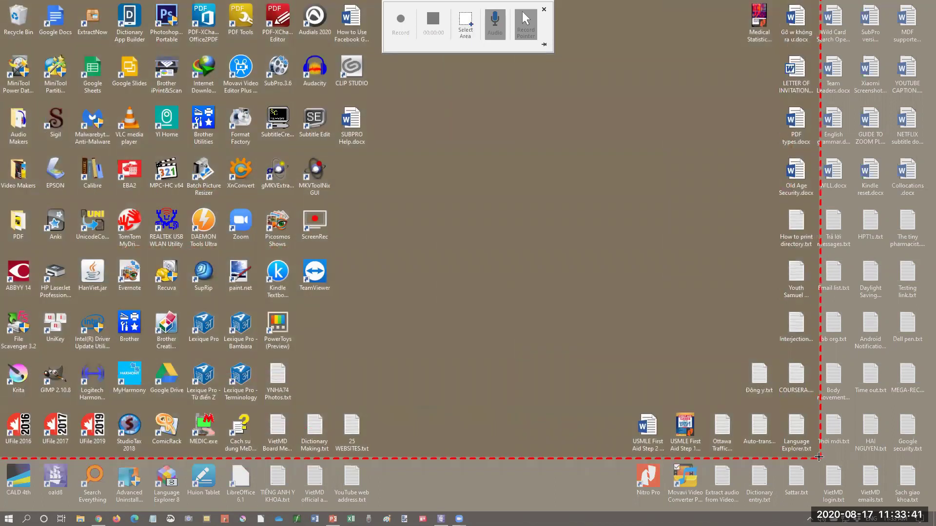
Step: Widen the capture area slightly right, start recording, and bring Sample.pptx back into view
left_click_drag(819, 458, 825, 458)
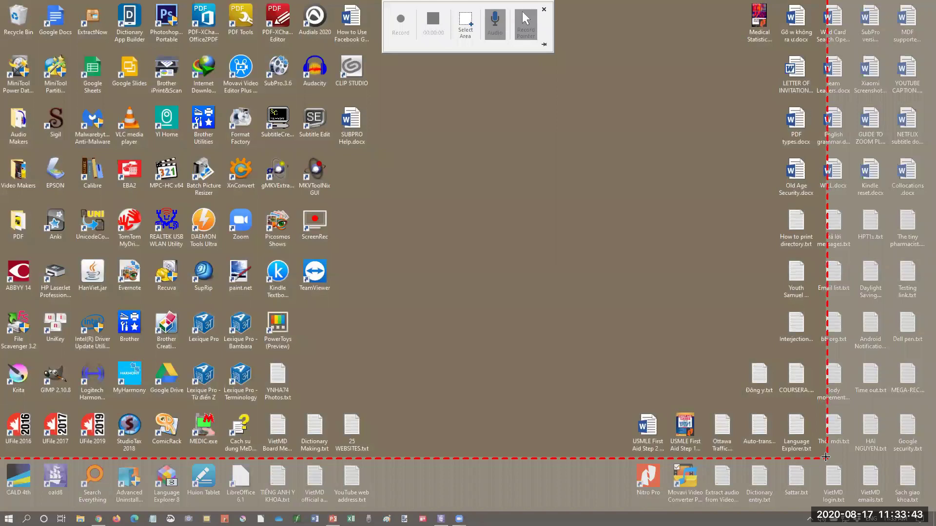
left_click_drag(825, 456, 825, 458)
left_click(404, 28)
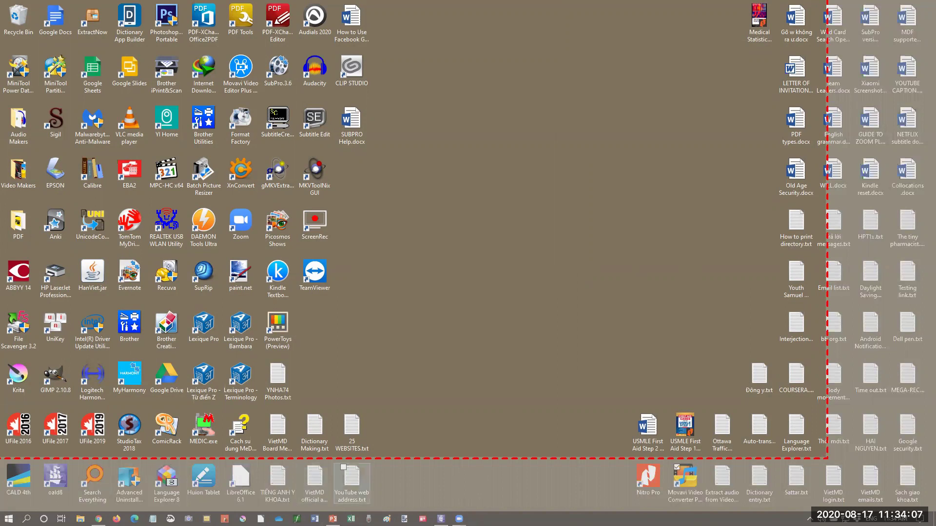
left_click(333, 518)
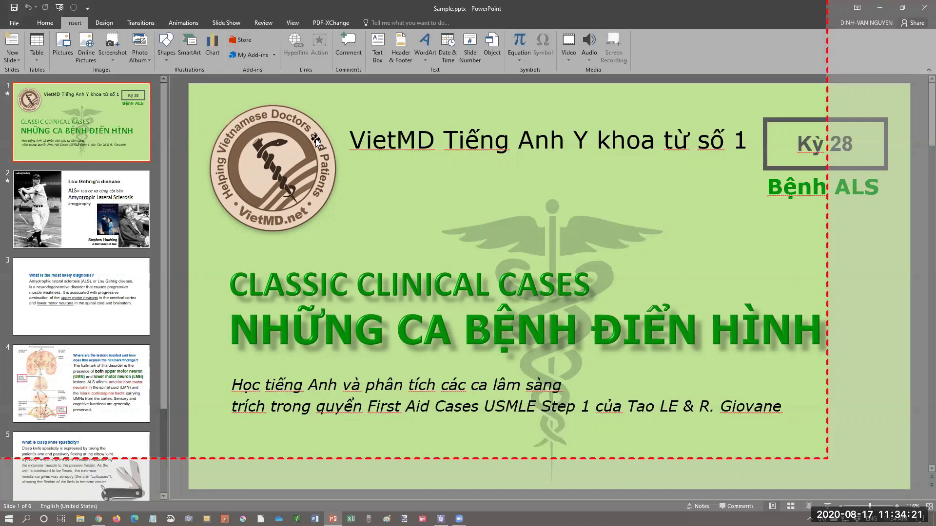
Step: Browse slides 2, 3 and 4 of Sample.pptx, ending on the brain diagram slide
left_click(108, 234)
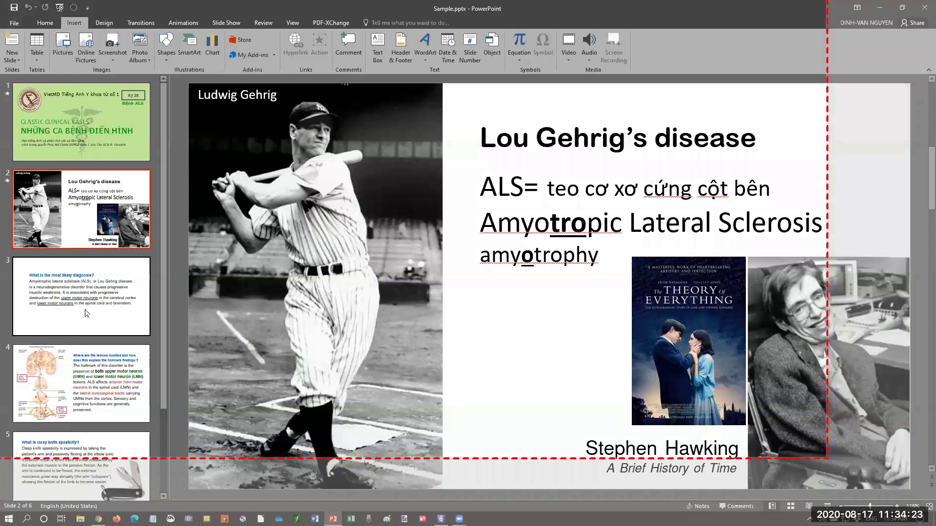
left_click(91, 325)
left_click(90, 404)
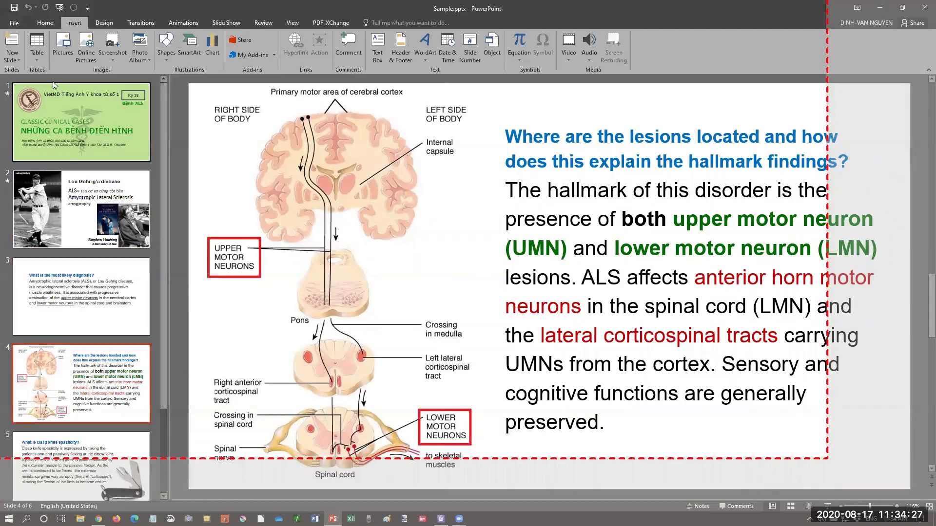
Step: Start the slide show from the beginning and advance to the Lou Gehrig's disease slide
left_click(234, 21)
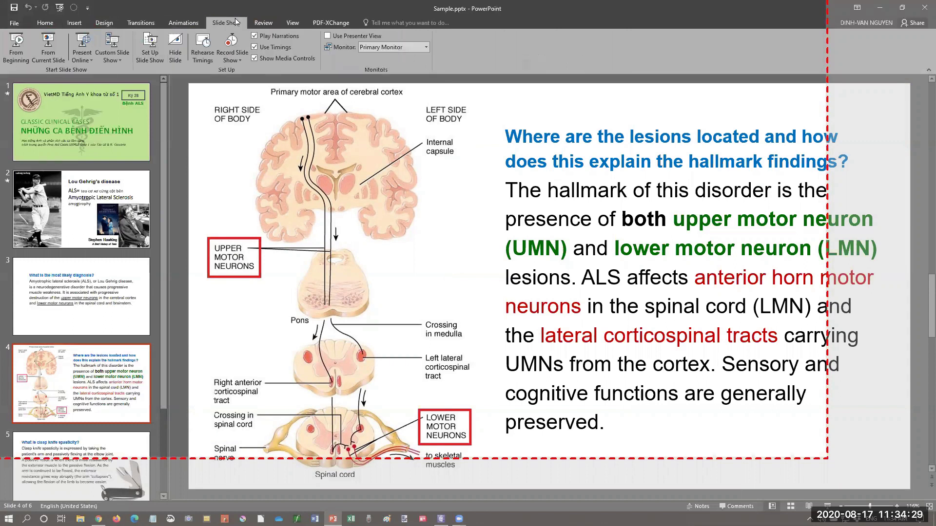
left_click(22, 47)
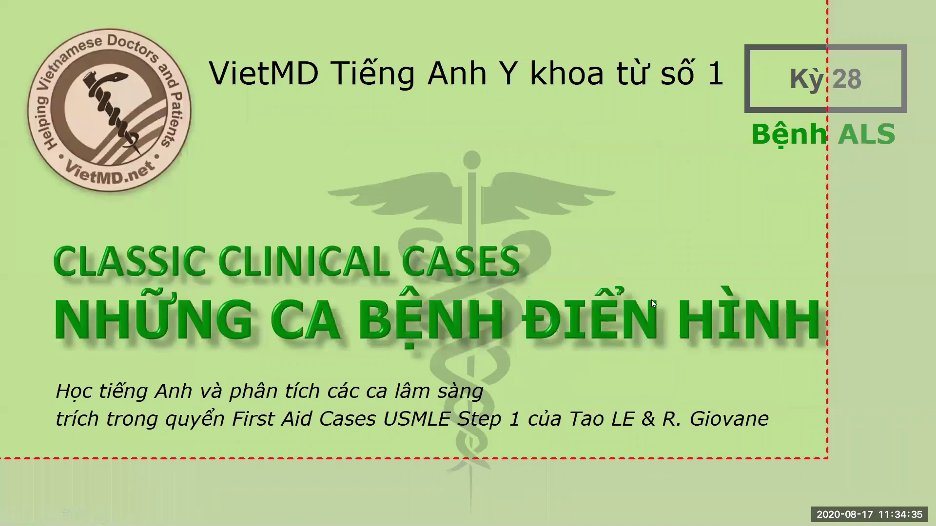
left_click(651, 300)
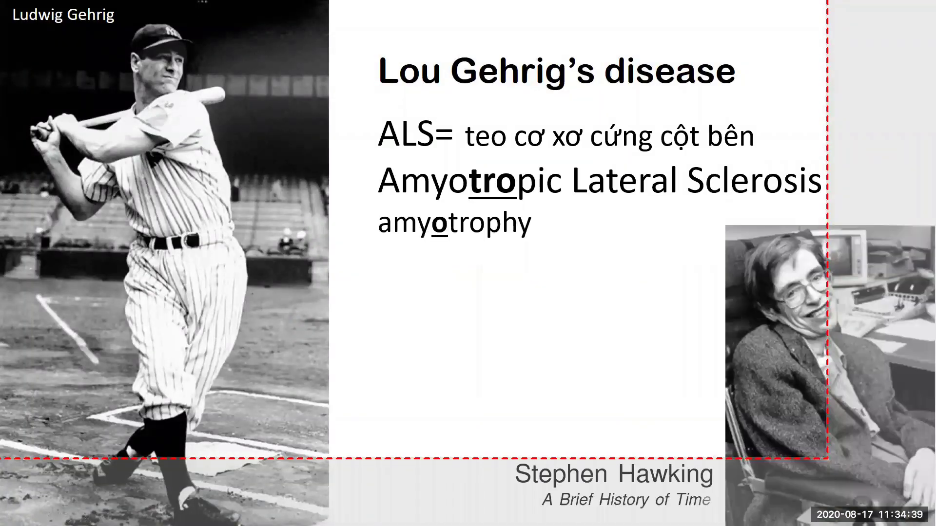
Step: Advance the slide show to the next slide with the Right arrow key
key("Right")
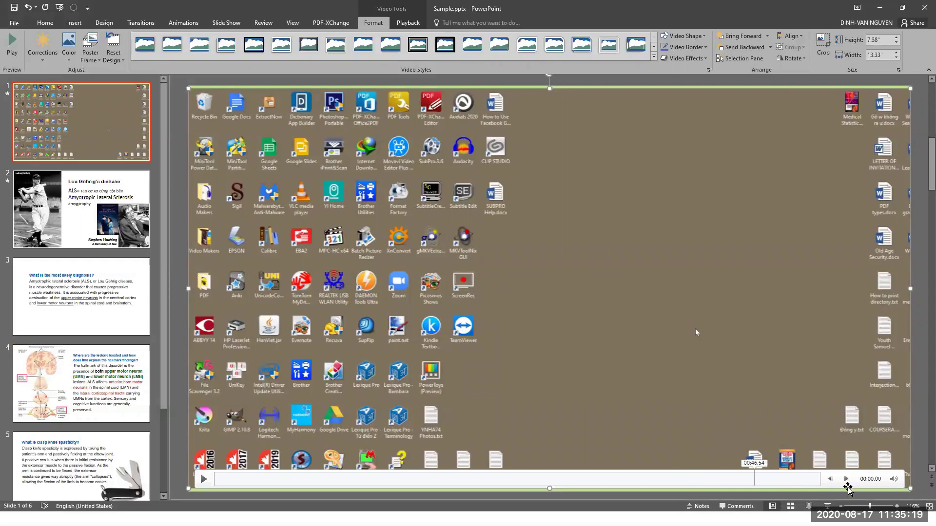
Step: Open Save Media As for the inserted recording as Media1.mp4, then cancel without saving
right_click(592, 218)
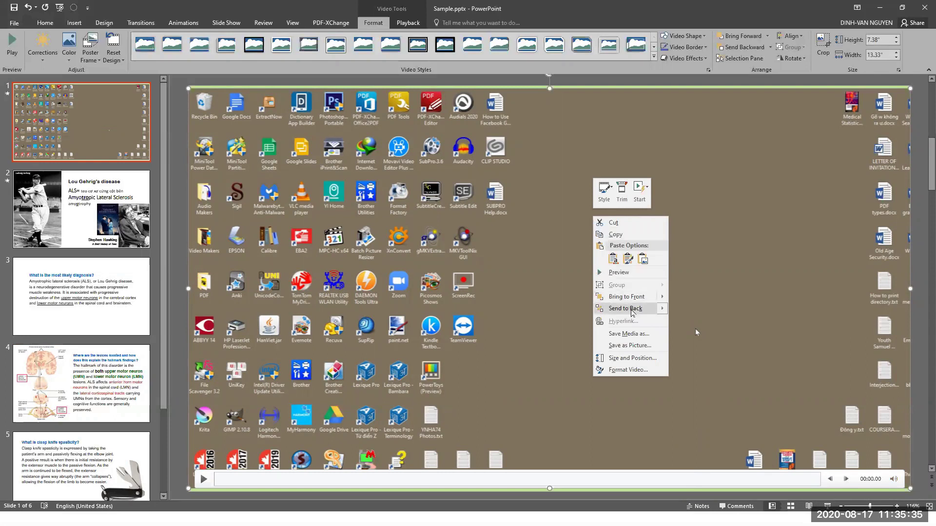
left_click(618, 334)
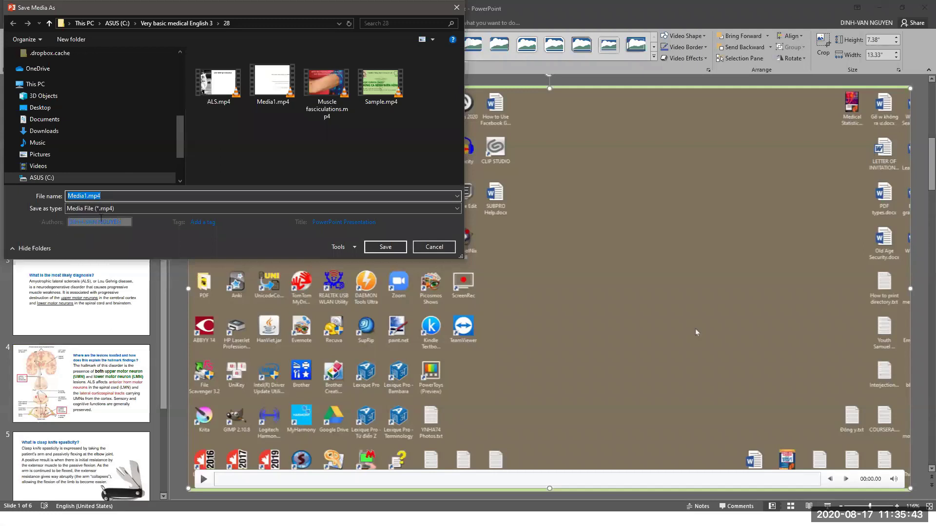
left_click(102, 222)
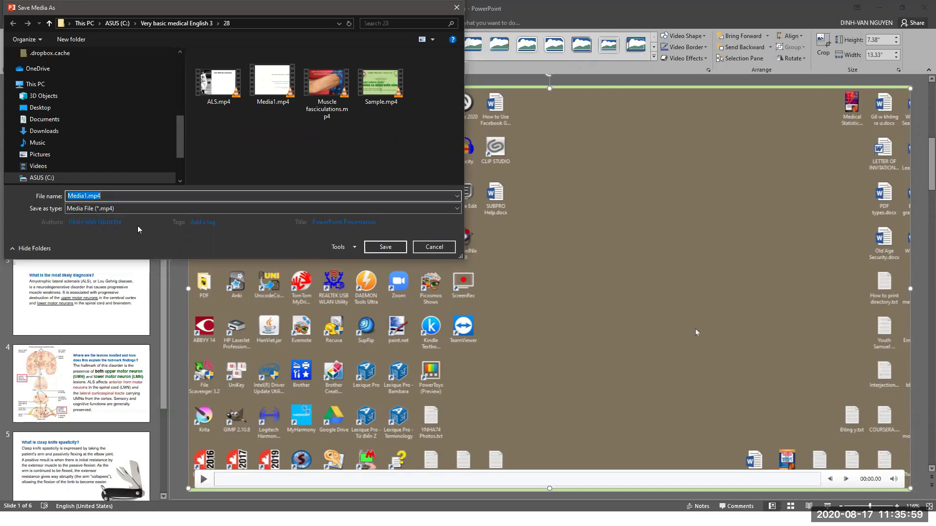
left_click(431, 248)
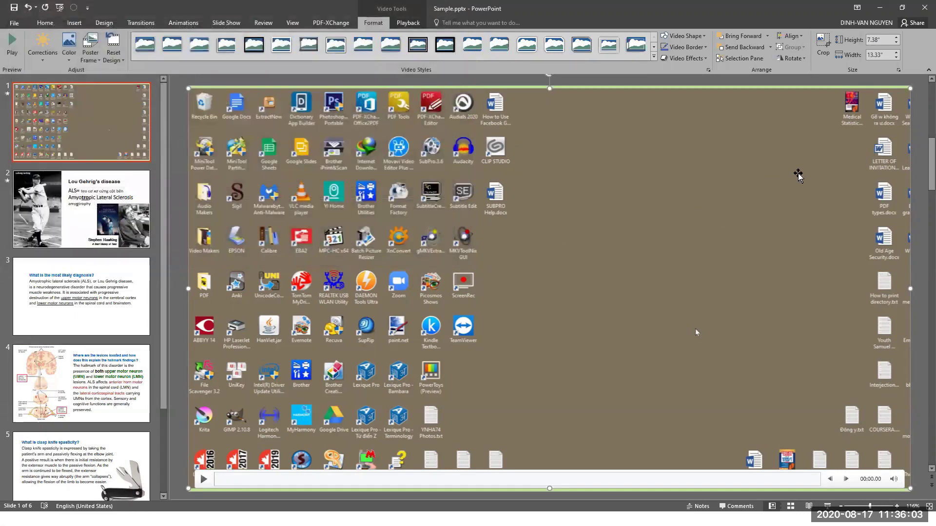
Step: Close PowerPoint, choosing Don't Save for the changes to Sample.pptx
left_click(923, 11)
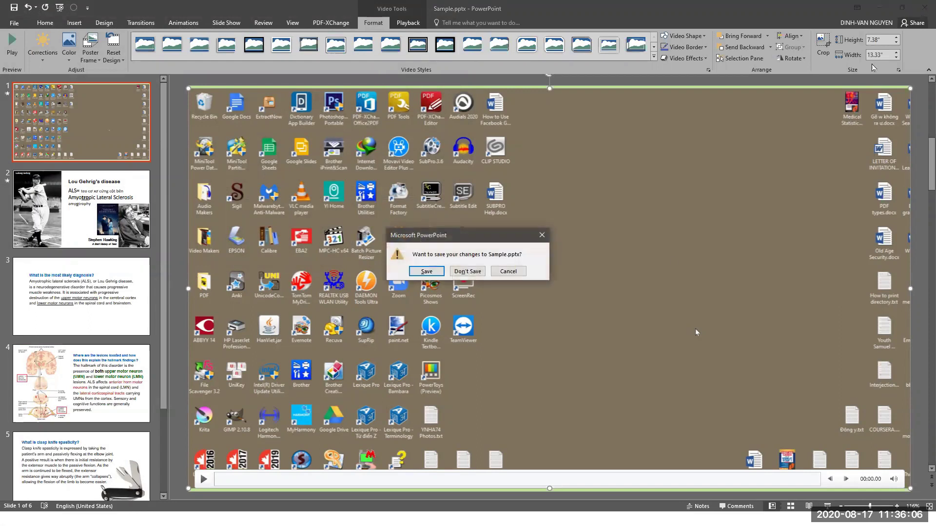
left_click(466, 271)
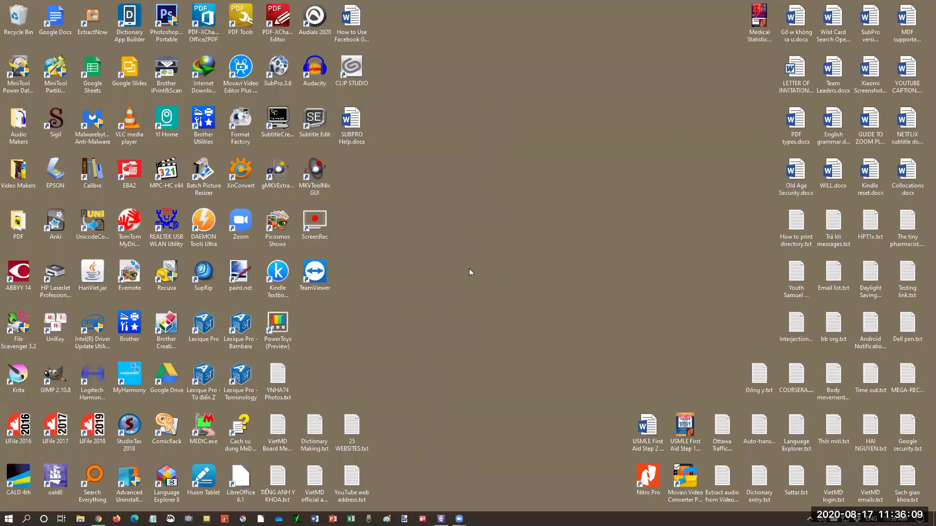